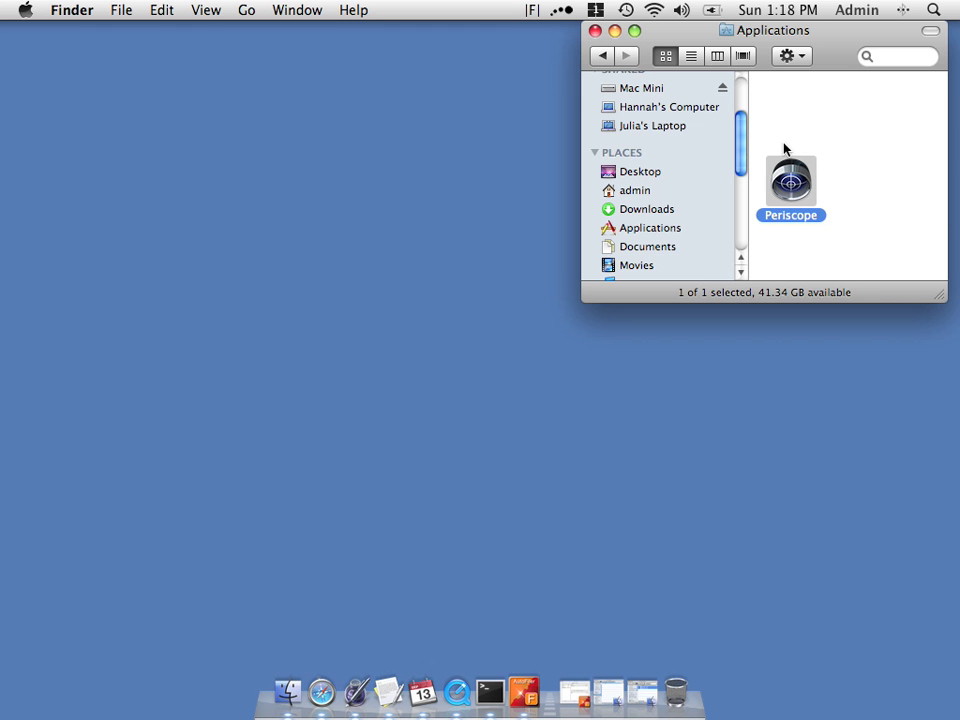
- Open the Trash window from the Dock, alongside the Applications folder
{"action": "left_click", "coordinate": [677, 692]}
- Trash Periscope with its two support files, then drag Periscope back to Applications
{"action": "left_click_drag", "start_coordinate": [865, 206], "coordinate": [453, 196]}
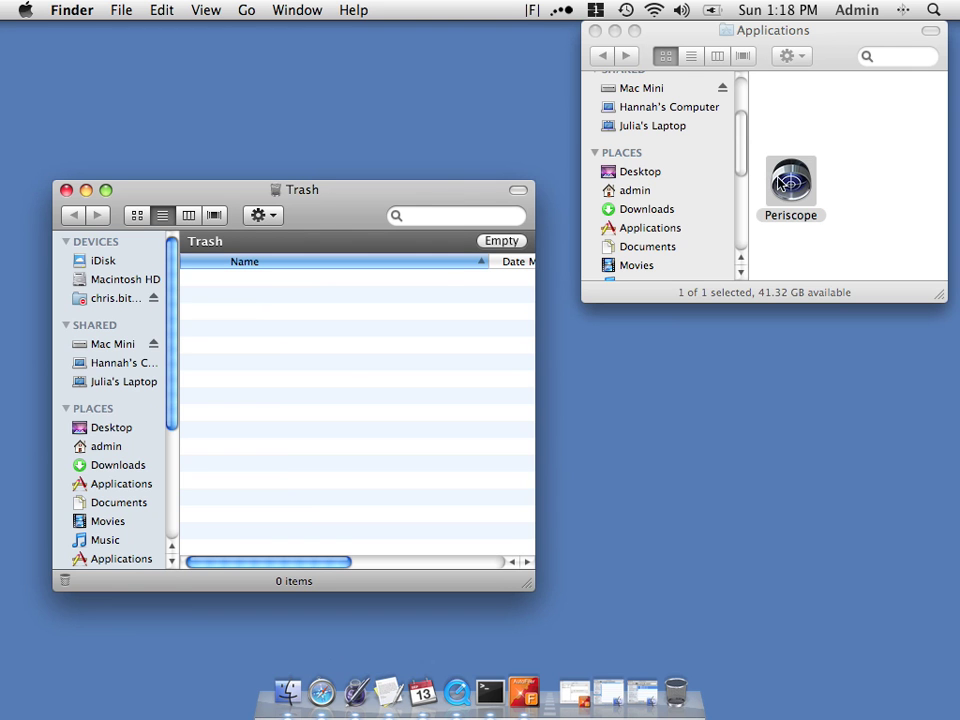
{"action": "left_click_drag", "start_coordinate": [783, 183], "coordinate": [320, 377]}
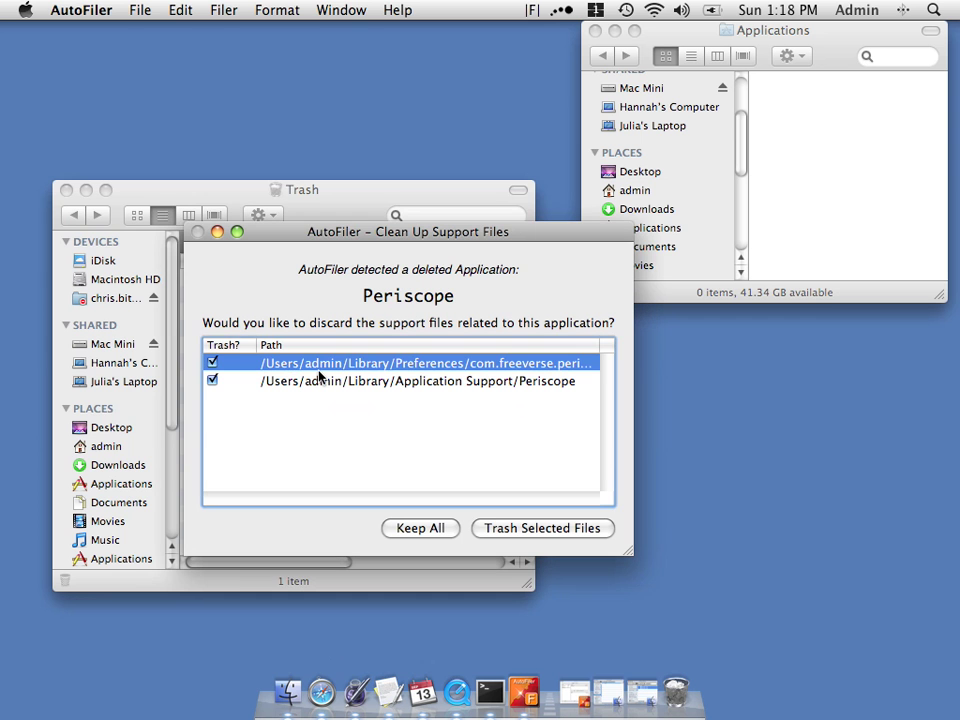
{"action": "left_click", "coordinate": [530, 530]}
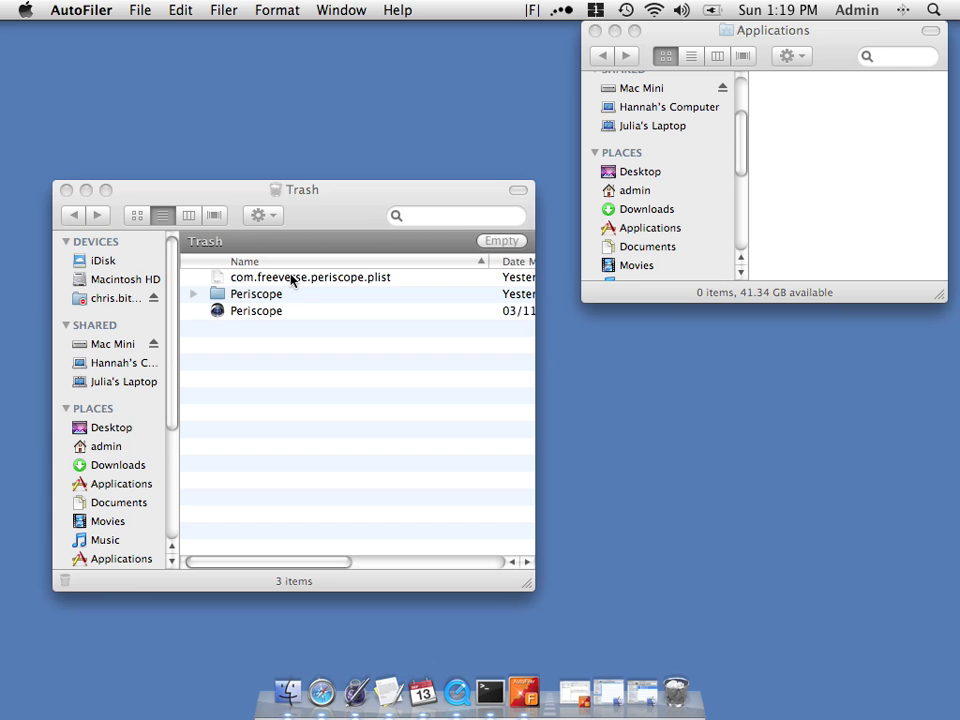
{"action": "left_click_drag", "start_coordinate": [222, 311], "coordinate": [818, 186]}
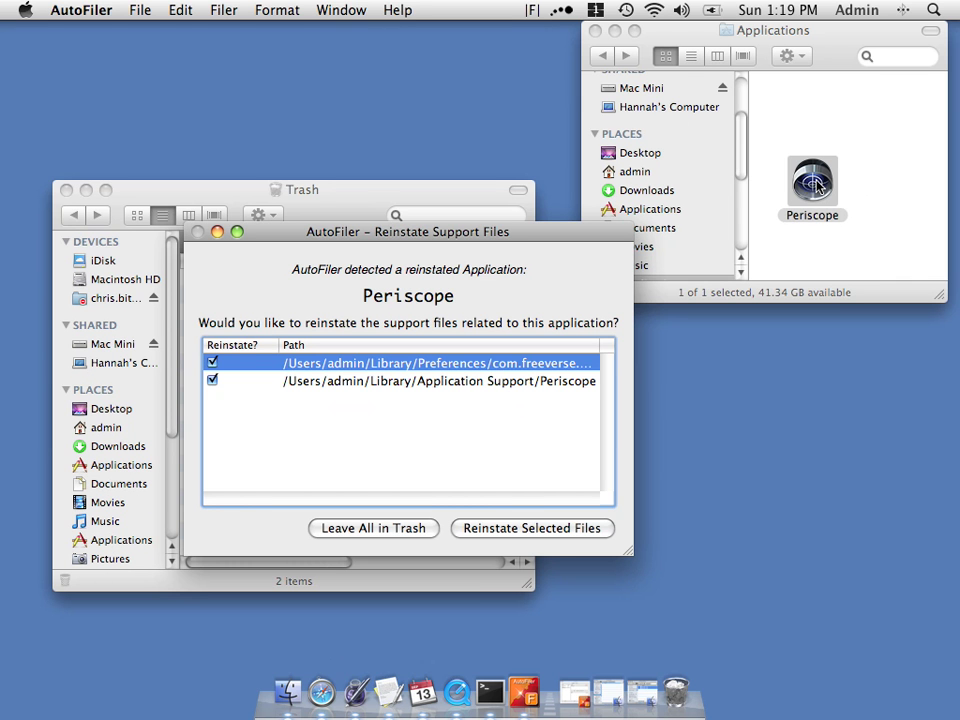
- Reinstate Periscope's two support files from the Trash and minimize the Applications window
{"action": "left_click", "coordinate": [557, 529]}
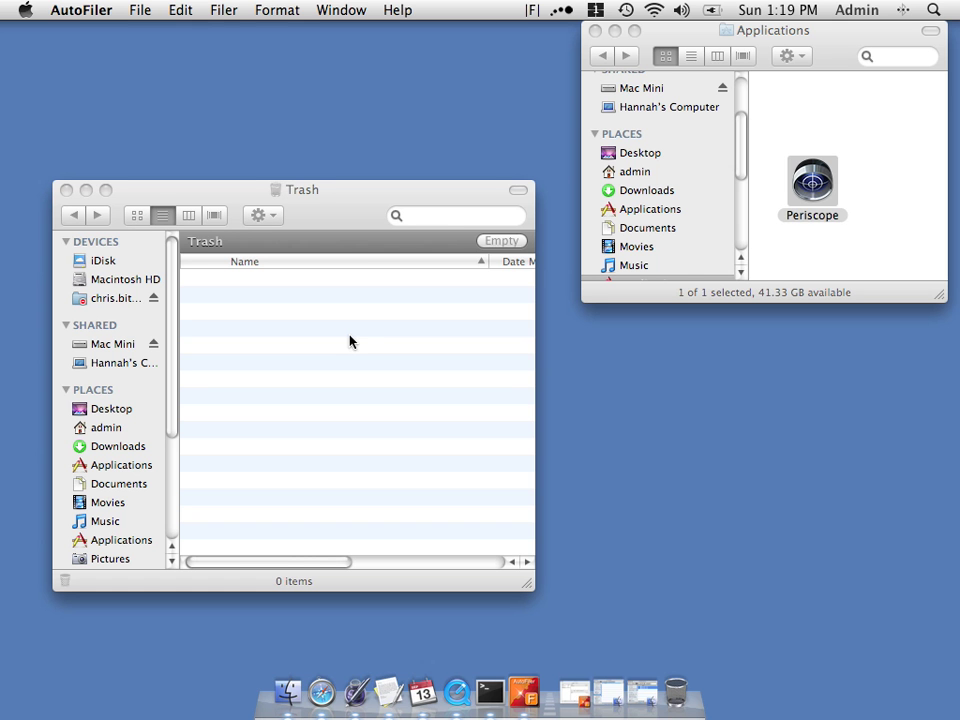
{"action": "left_click", "coordinate": [615, 31]}
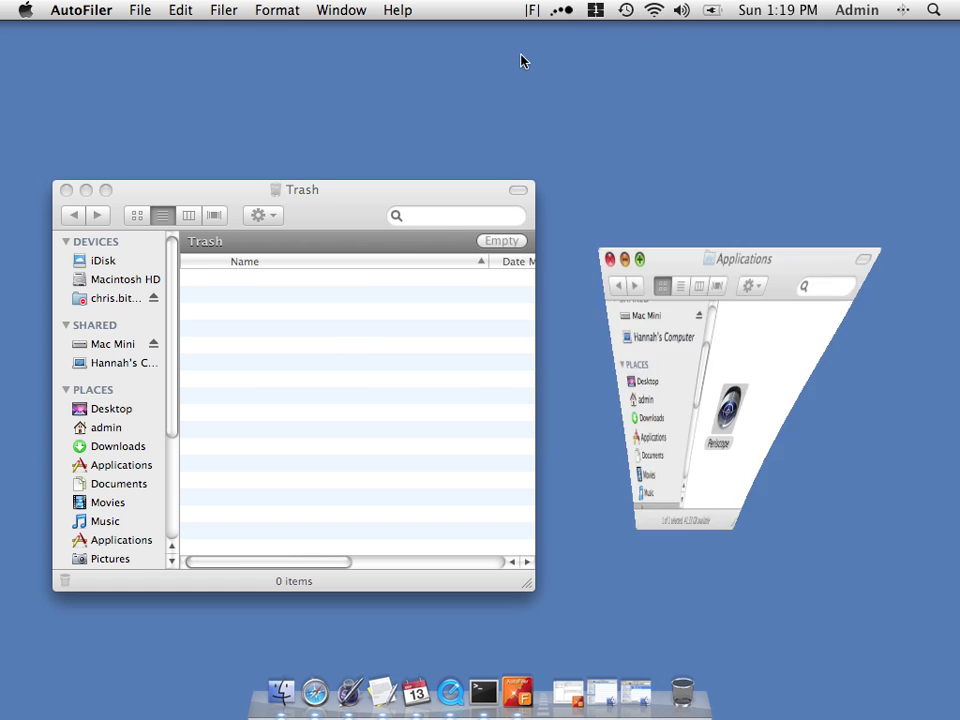
- Close the Trash, restore the Filer.autofiler window, and start a new Downloads rule
{"action": "left_click", "coordinate": [66, 189]}
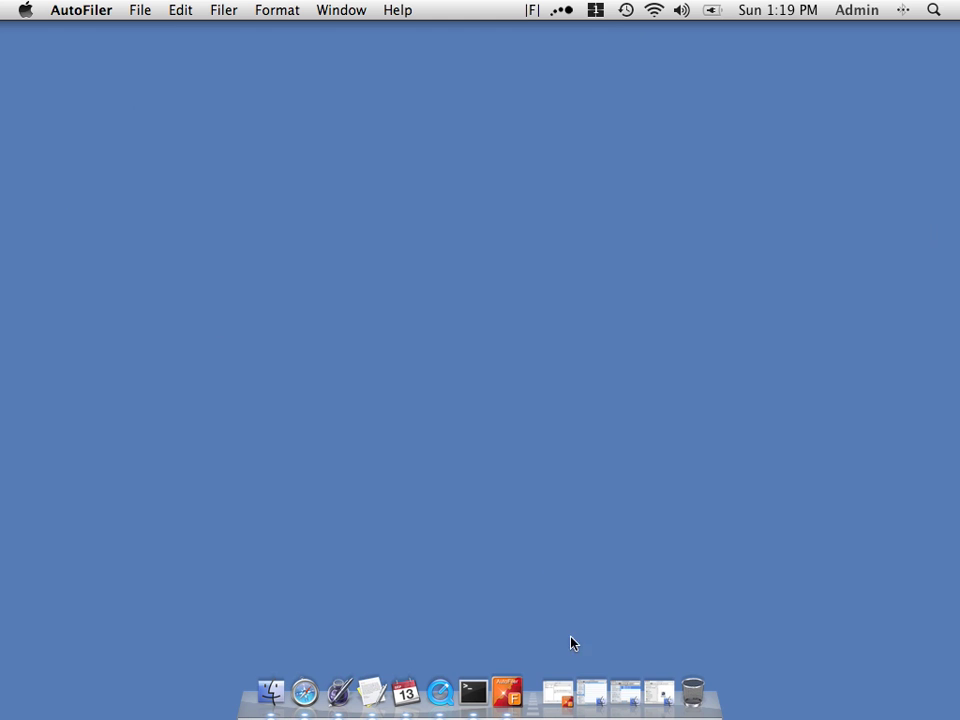
{"action": "left_click", "coordinate": [558, 692]}
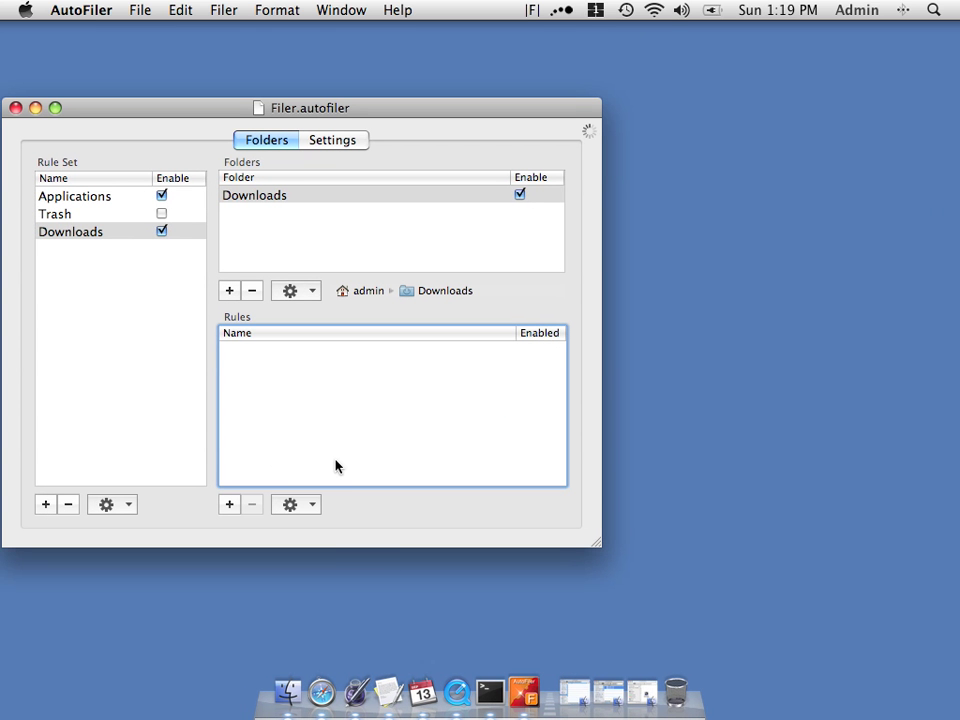
{"action": "left_click", "coordinate": [230, 504]}
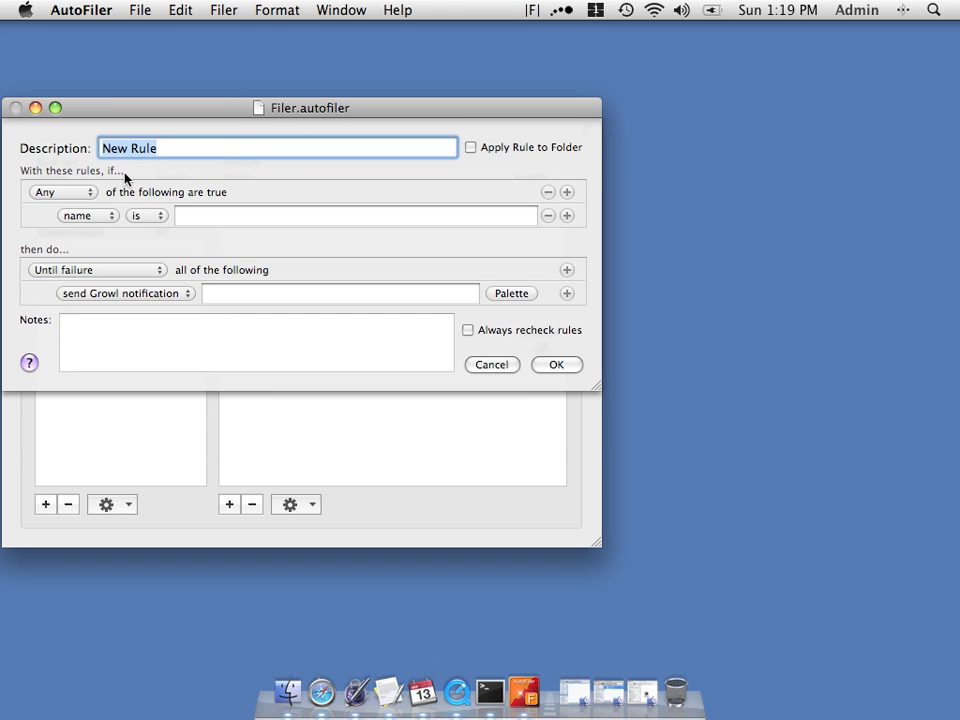
- Name the rule 'New Files' and match creation date in the last 1 day
{"action": "type", "text": "New Files"}
{"action": "left_click", "coordinate": [85, 216]}
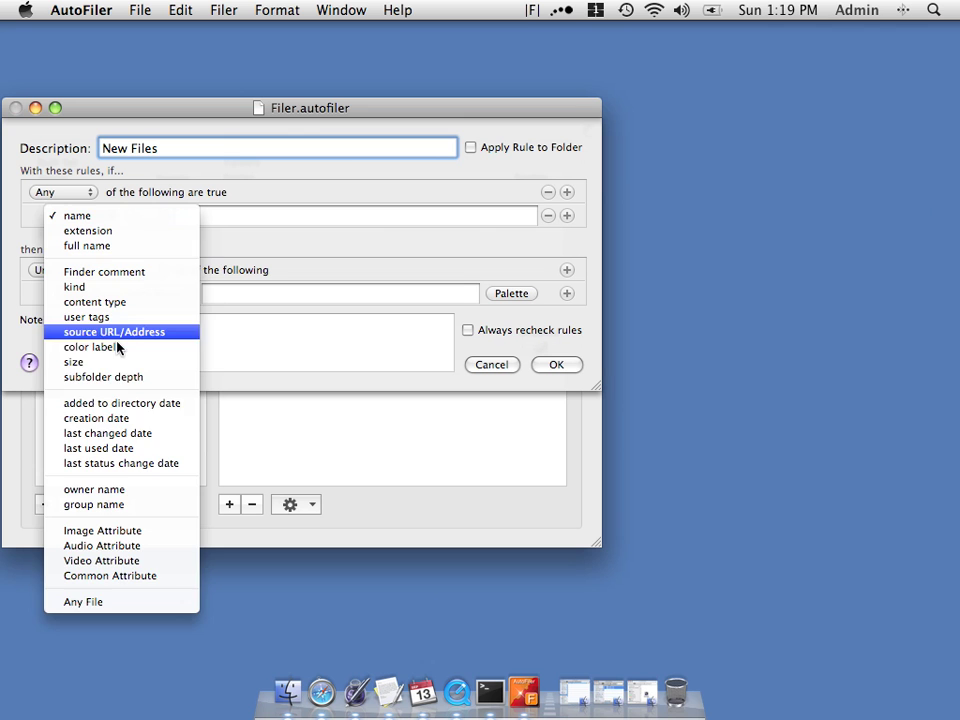
{"action": "left_click", "coordinate": [112, 420]}
{"action": "left_click", "coordinate": [198, 216]}
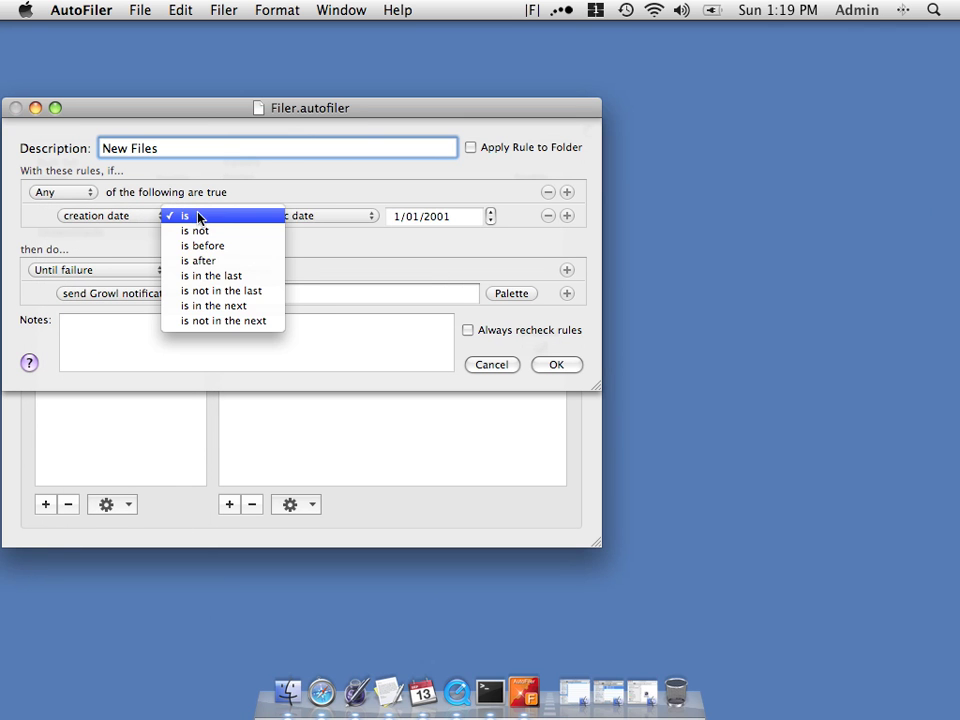
{"action": "left_click", "coordinate": [220, 273]}
{"action": "type", "text": "1"}
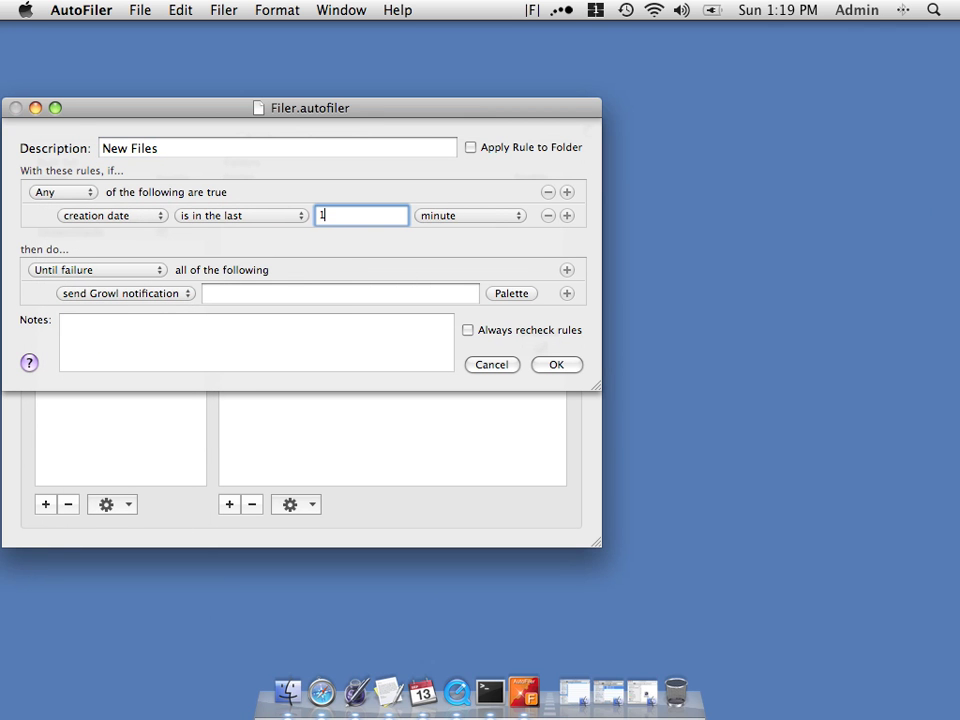
{"action": "left_click", "coordinate": [432, 220]}
{"action": "left_click", "coordinate": [446, 244]}
- Set the Growl notification message to 'New File!' and show the token palette
{"action": "left_click", "coordinate": [233, 293]}
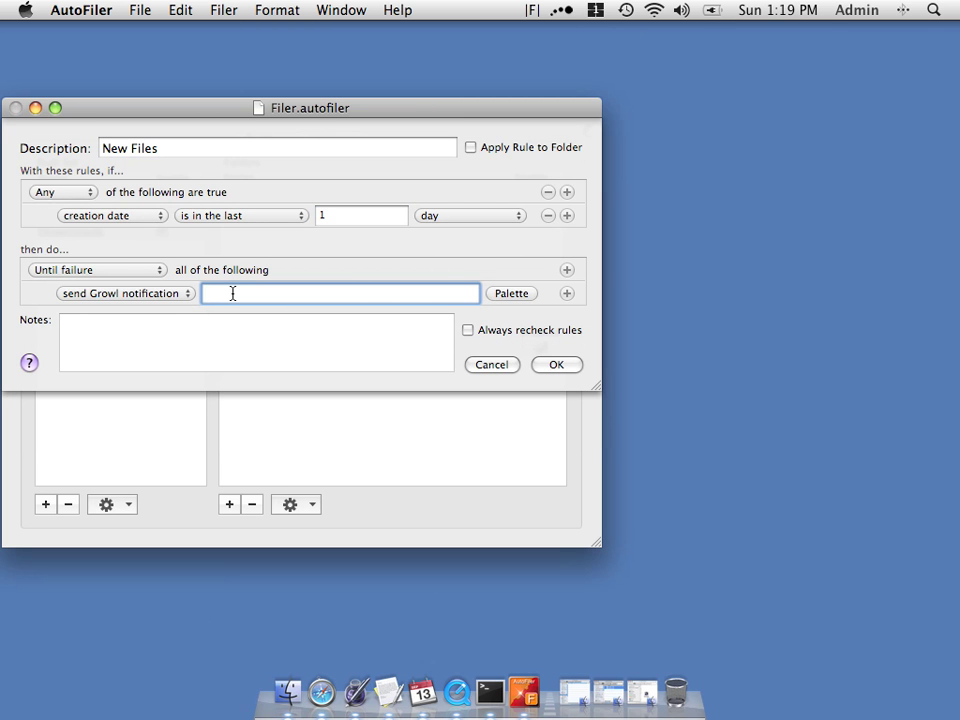
{"action": "type", "text": "New File!"}
{"action": "left_click", "coordinate": [505, 297]}
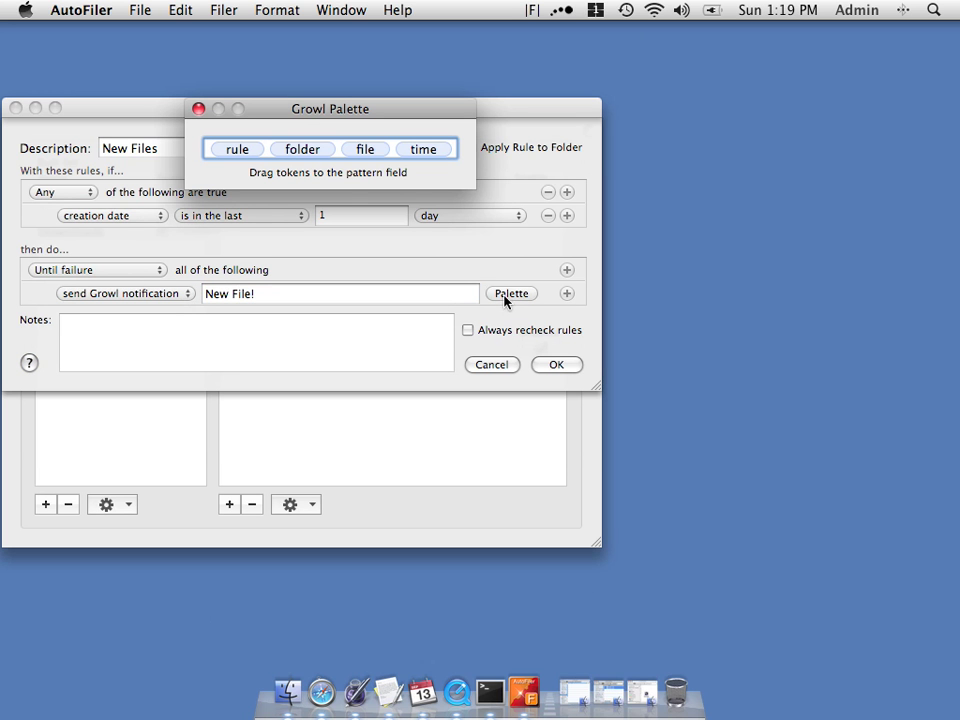
- Append the file name token to the notification, add a red colour label action, and save
{"action": "left_click_drag", "start_coordinate": [363, 146], "coordinate": [351, 300]}
{"action": "left_click", "coordinate": [198, 108]}
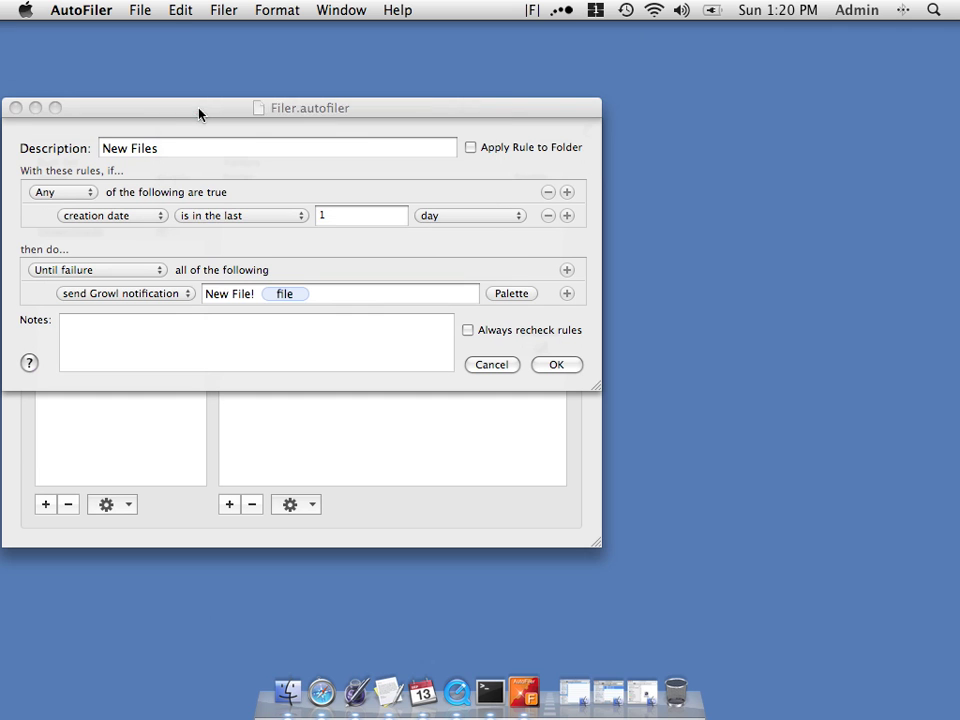
{"action": "left_click", "coordinate": [566, 293]}
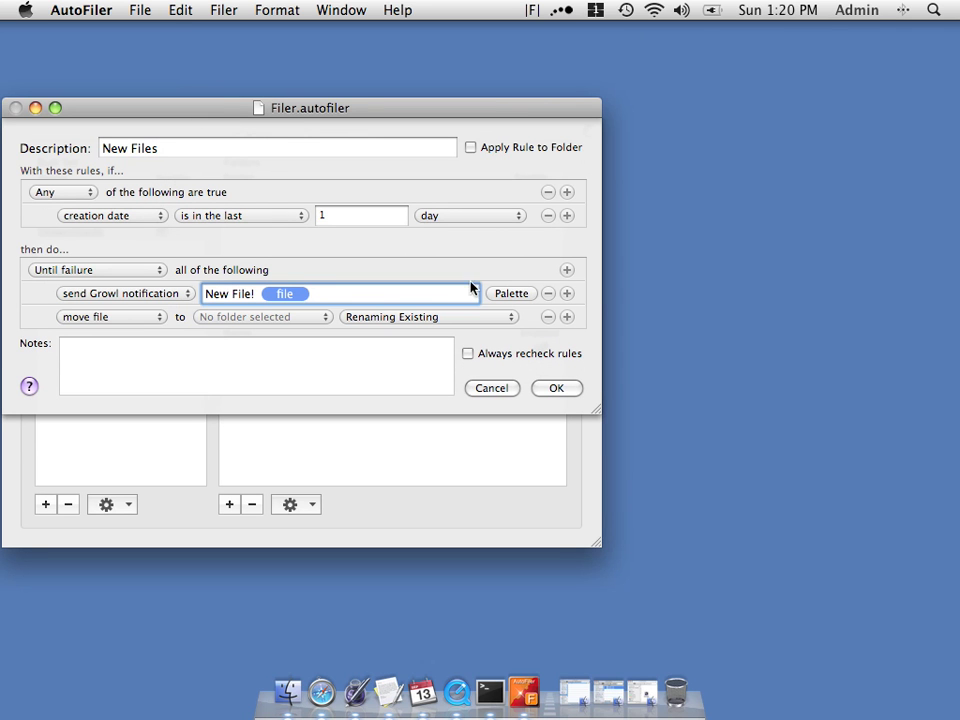
{"action": "left_click", "coordinate": [131, 318]}
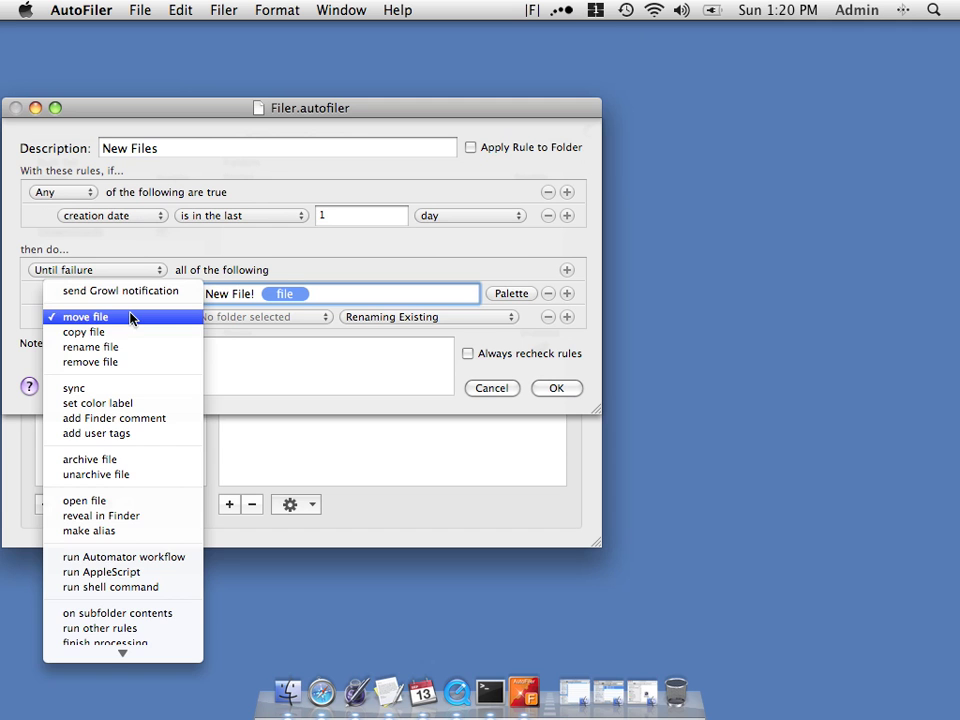
{"action": "left_click", "coordinate": [130, 403]}
{"action": "left_click", "coordinate": [198, 317]}
{"action": "left_click", "coordinate": [557, 389]}
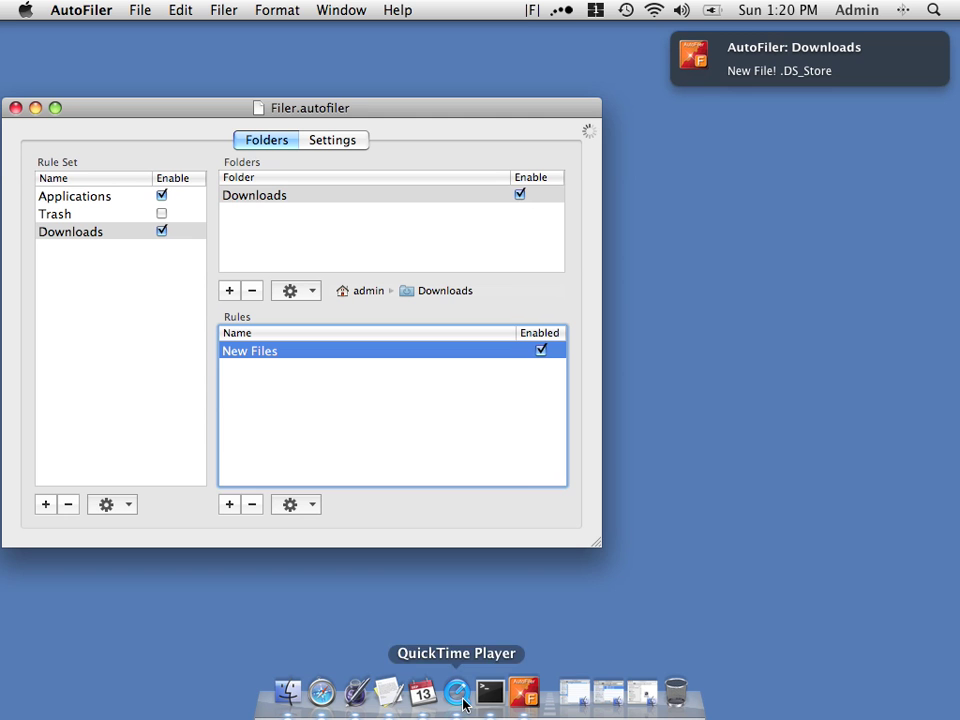
- Paste My Doc 1.txt and My Doc 2.txt from Documents into the Downloads folder
{"action": "left_click", "coordinate": [586, 688]}
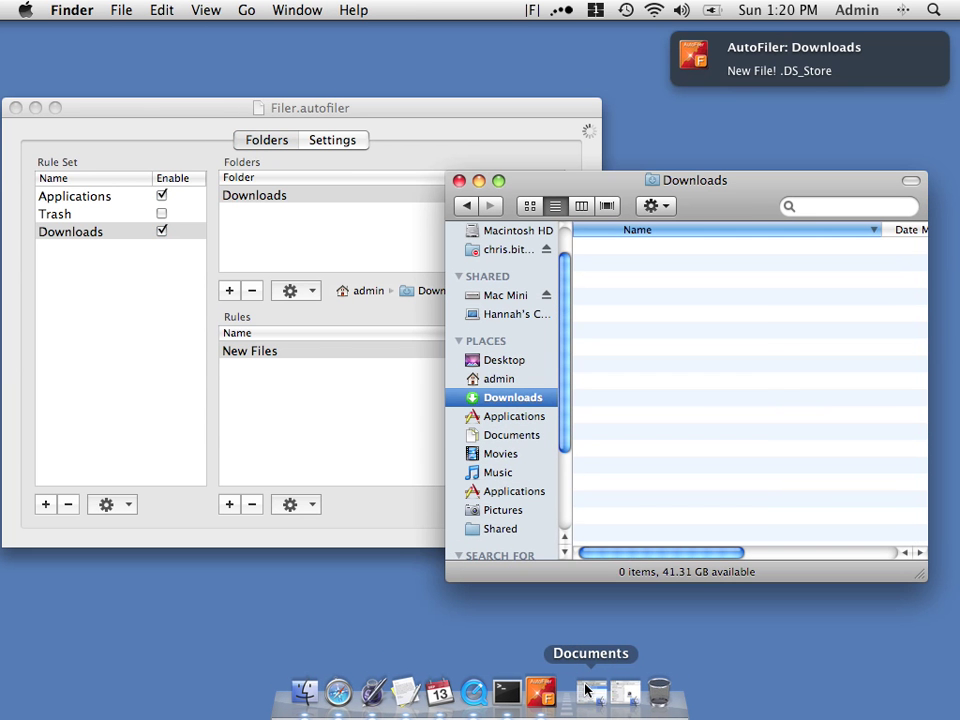
{"action": "left_click", "coordinate": [35, 107]}
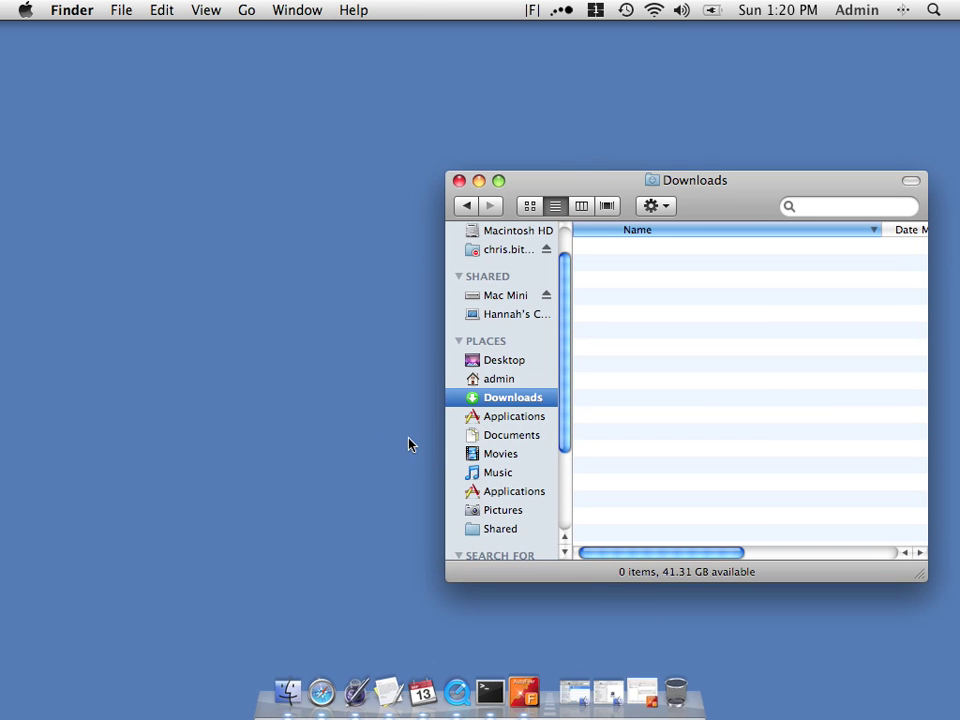
{"action": "left_click", "coordinate": [577, 690]}
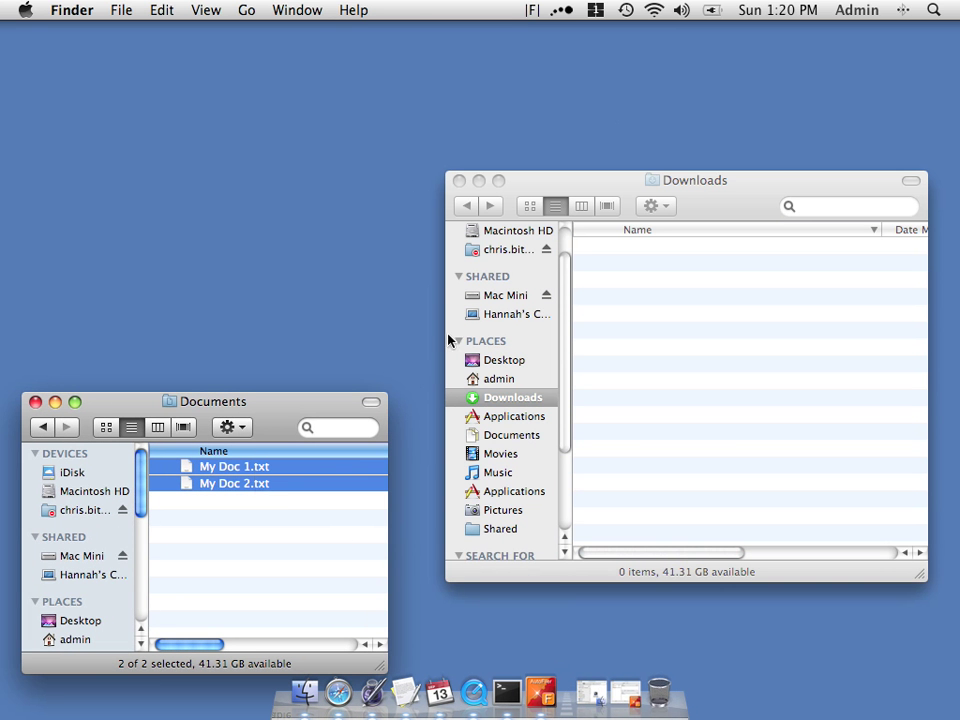
{"action": "left_click_drag", "start_coordinate": [574, 184], "coordinate": [518, 172]}
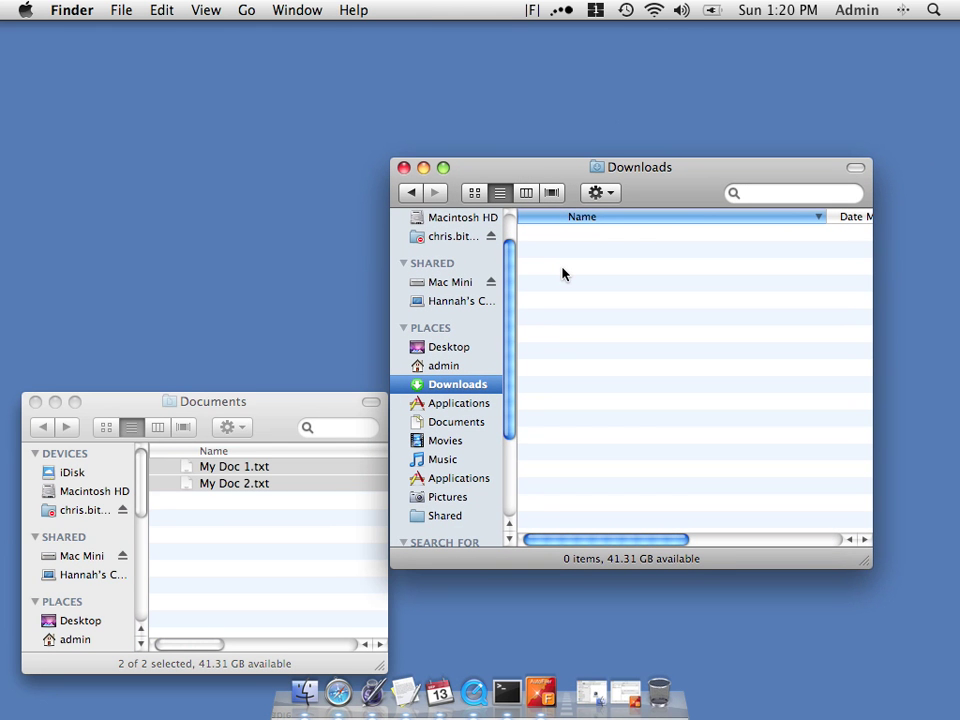
{"action": "key", "text": "super+v"}
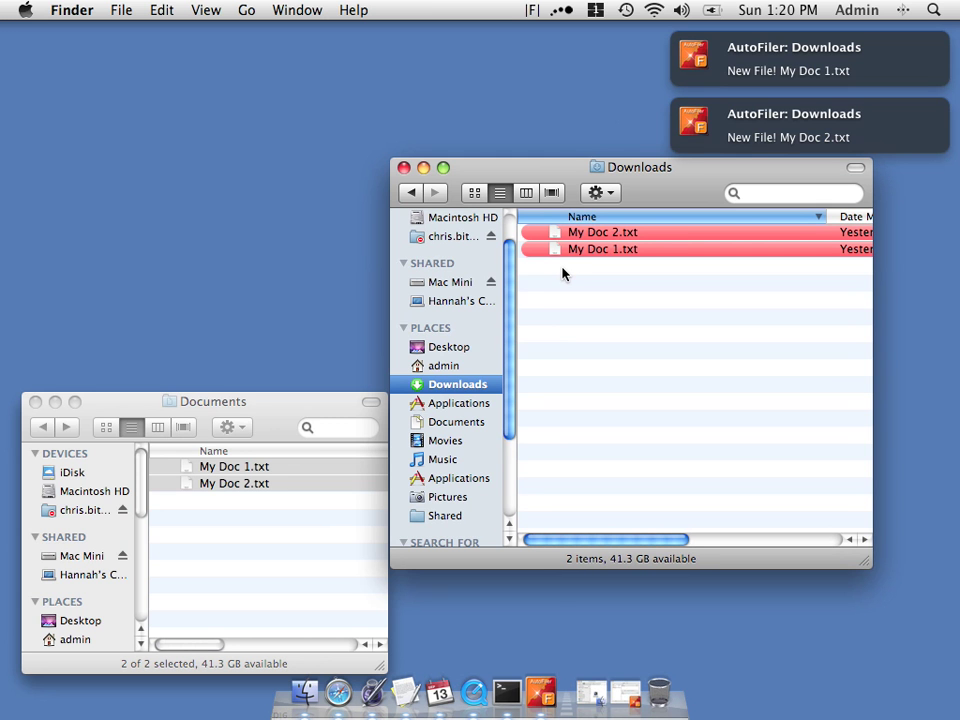
{"action": "mouse_move", "coordinate": [826, 86]}
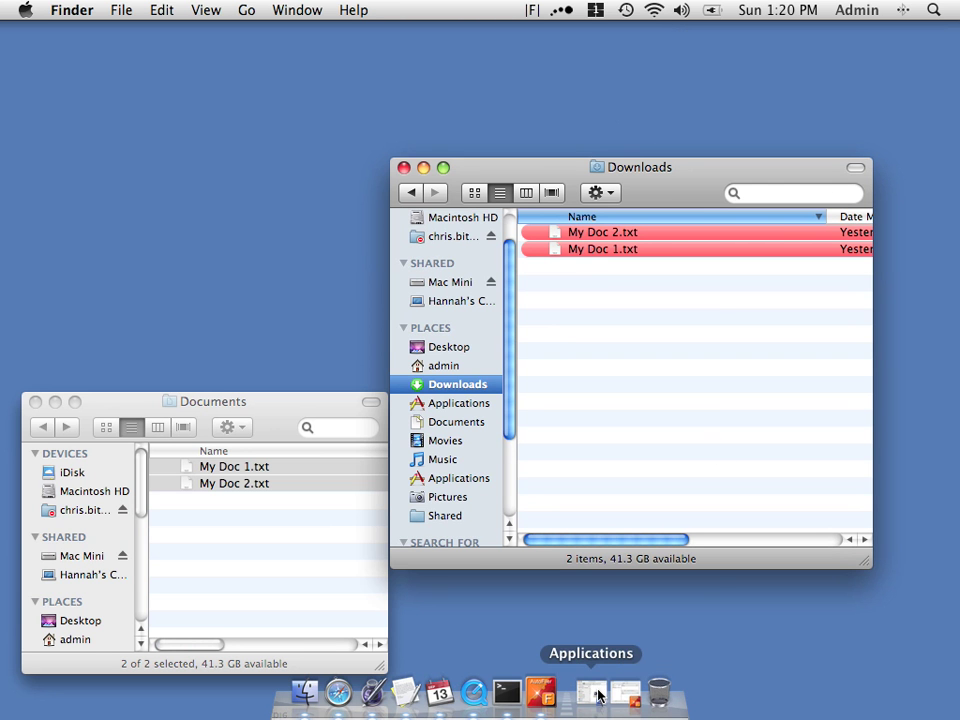
- Start a new Downloads rule in Filer.autofiler, keeping a 'name is' condition
{"action": "left_click", "coordinate": [622, 692]}
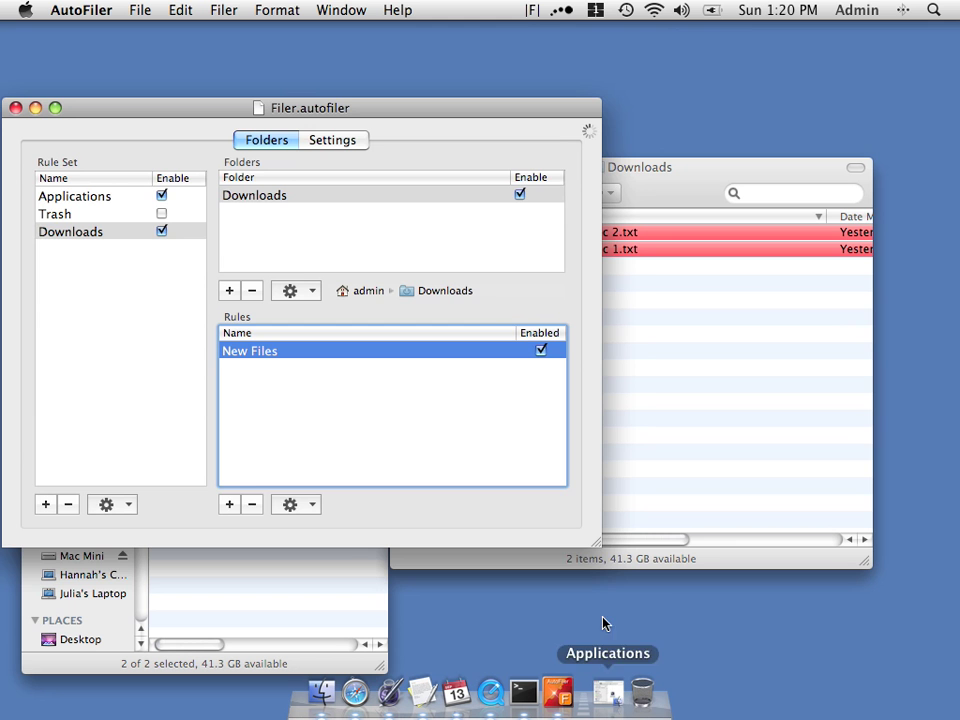
{"action": "left_click_drag", "start_coordinate": [370, 108], "coordinate": [396, 69]}
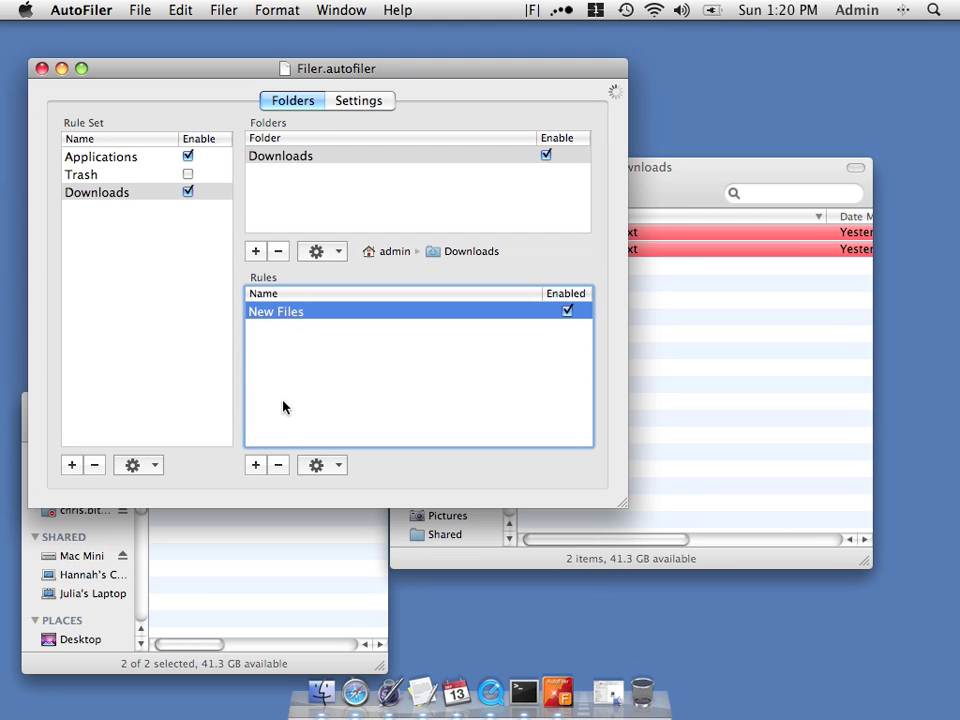
{"action": "left_click", "coordinate": [258, 465]}
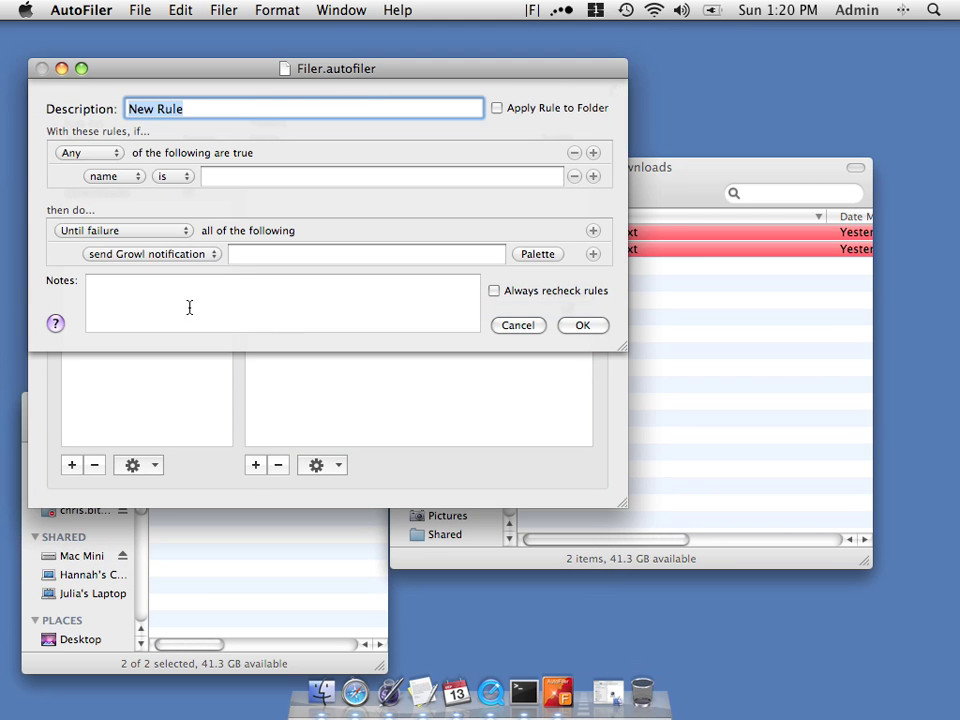
{"action": "left_click", "coordinate": [130, 177]}
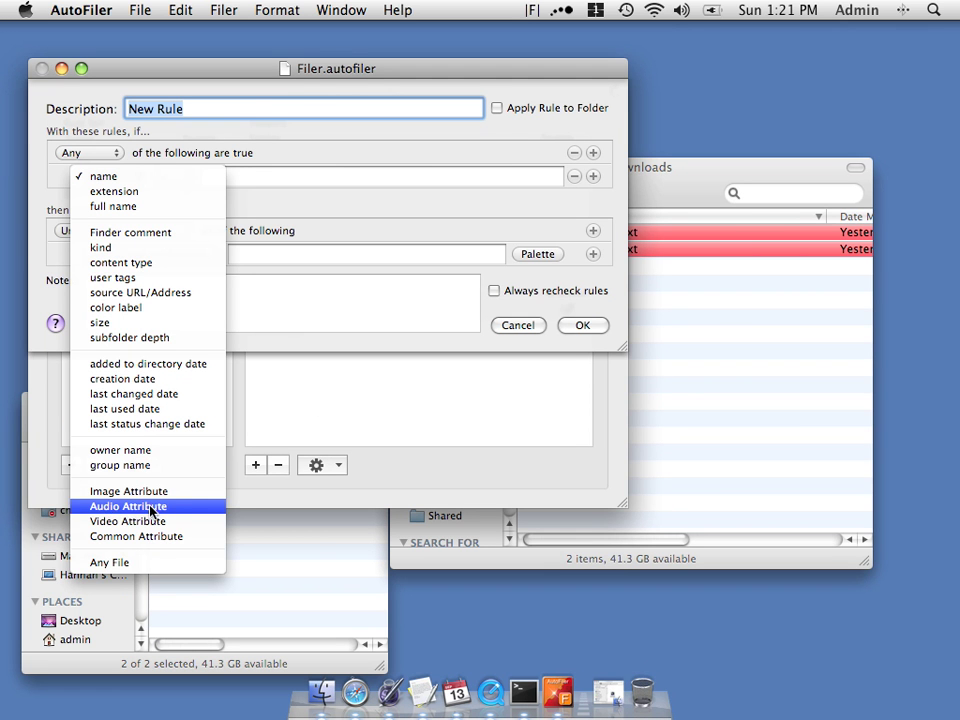
{"action": "left_click", "coordinate": [325, 205]}
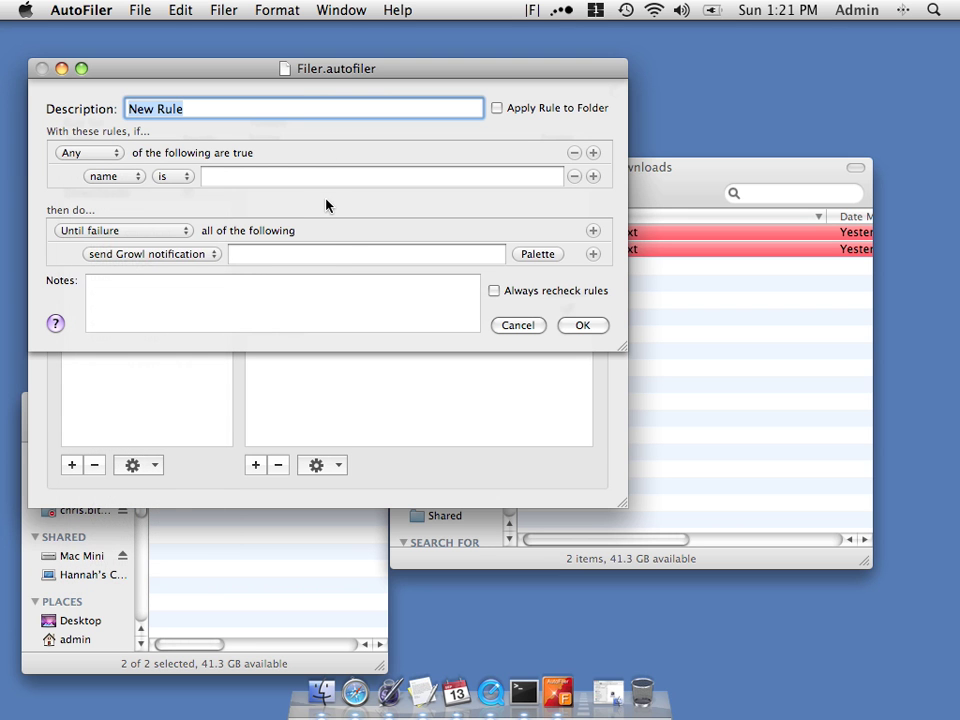
- Add nested condition groups, setting the first group to Any and the innermost to All
{"action": "key", "text": "alt"}
{"action": "left_click", "coordinate": [593, 177], "text": "alt"}
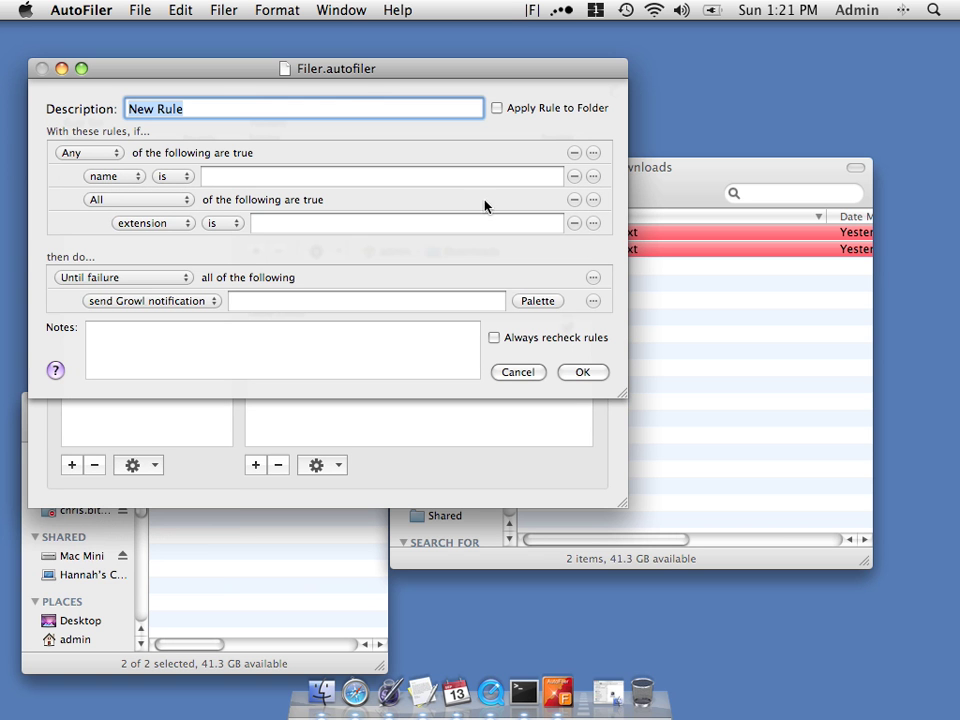
{"action": "left_click", "coordinate": [593, 223], "text": "alt"}
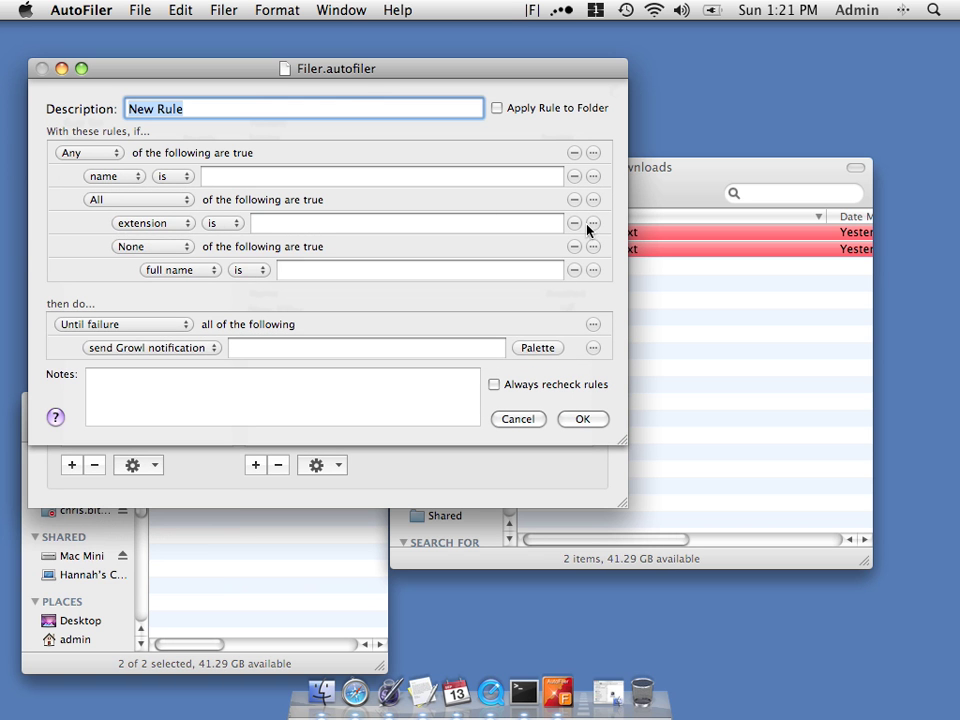
{"action": "left_click", "coordinate": [165, 200]}
{"action": "left_click", "coordinate": [158, 184]}
{"action": "left_click", "coordinate": [160, 246]}
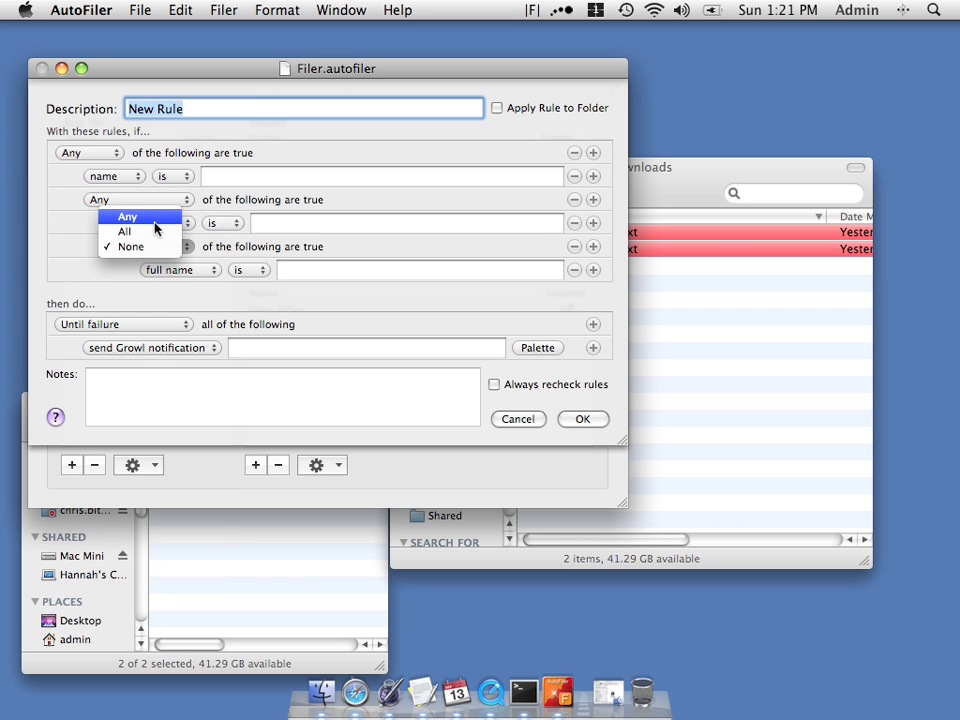
{"action": "left_click", "coordinate": [154, 231]}
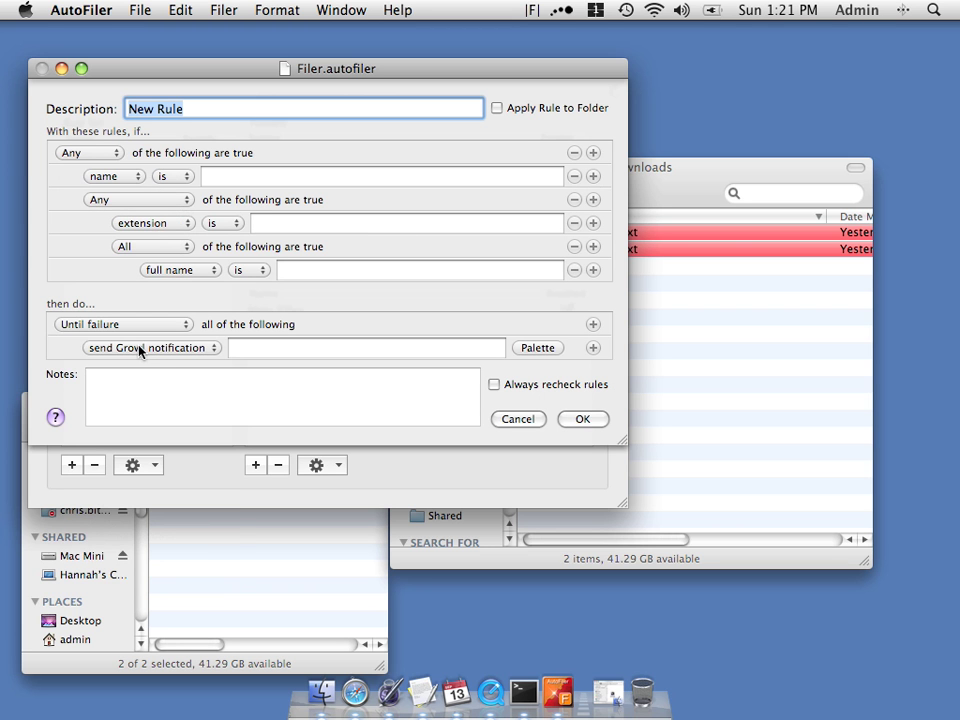
- Browse the actions list, leave Send Growl notification selected, and cancel the draft rule
{"action": "left_click", "coordinate": [140, 350]}
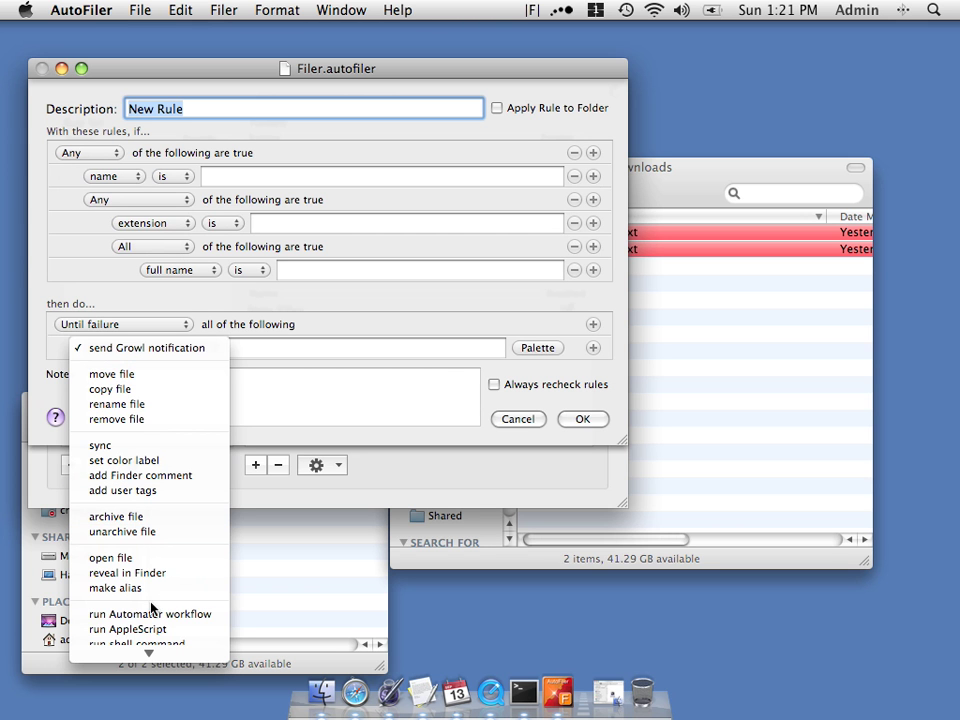
{"action": "mouse_move", "coordinate": [150, 655]}
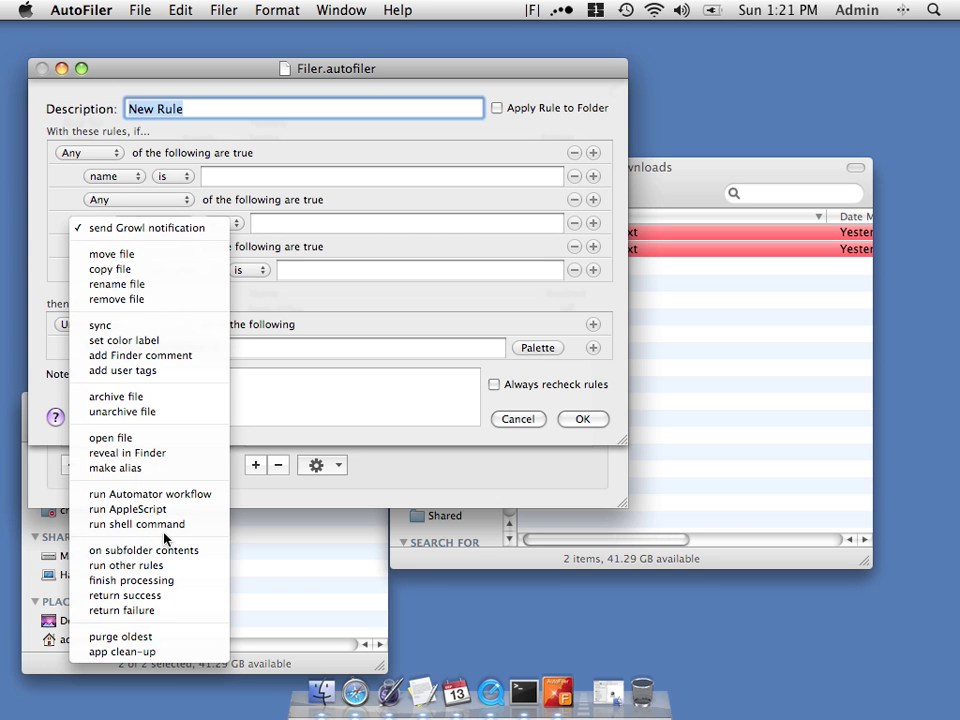
{"action": "left_click", "coordinate": [300, 427]}
{"action": "left_click", "coordinate": [519, 418]}
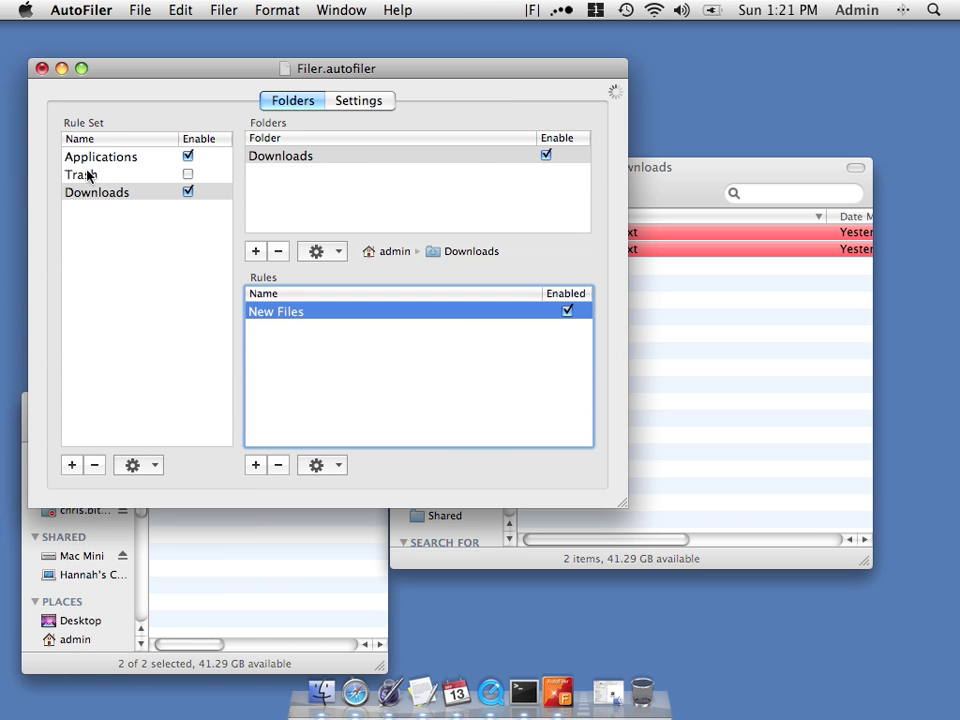
- Show the Trash rule set and view the Delete Large Files condition tooltip
{"action": "left_click", "coordinate": [89, 176]}
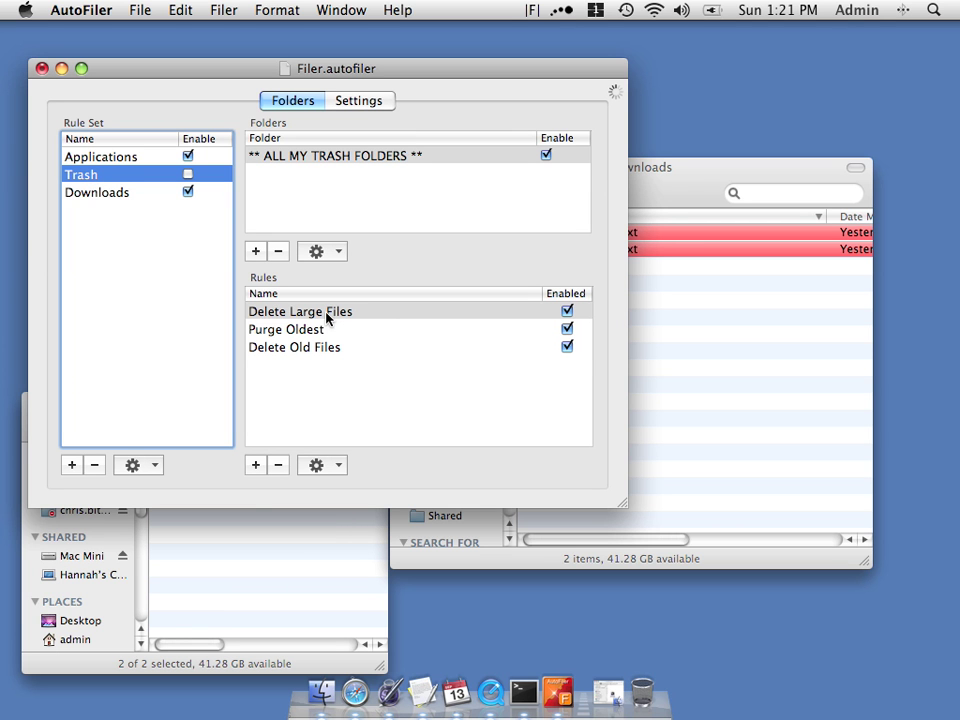
{"action": "mouse_move", "coordinate": [326, 316]}
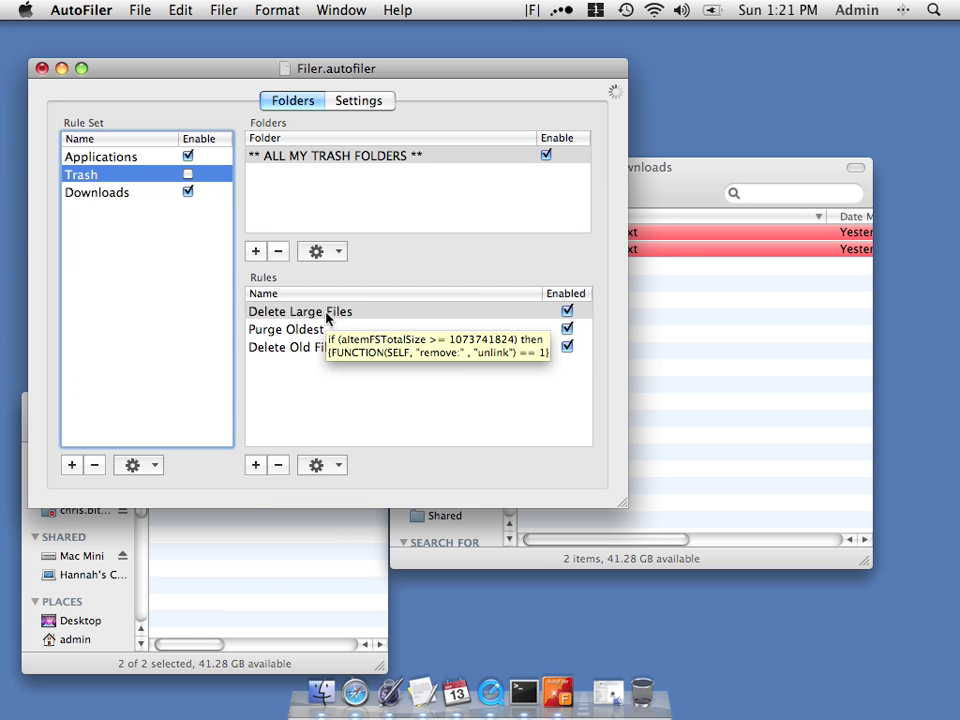